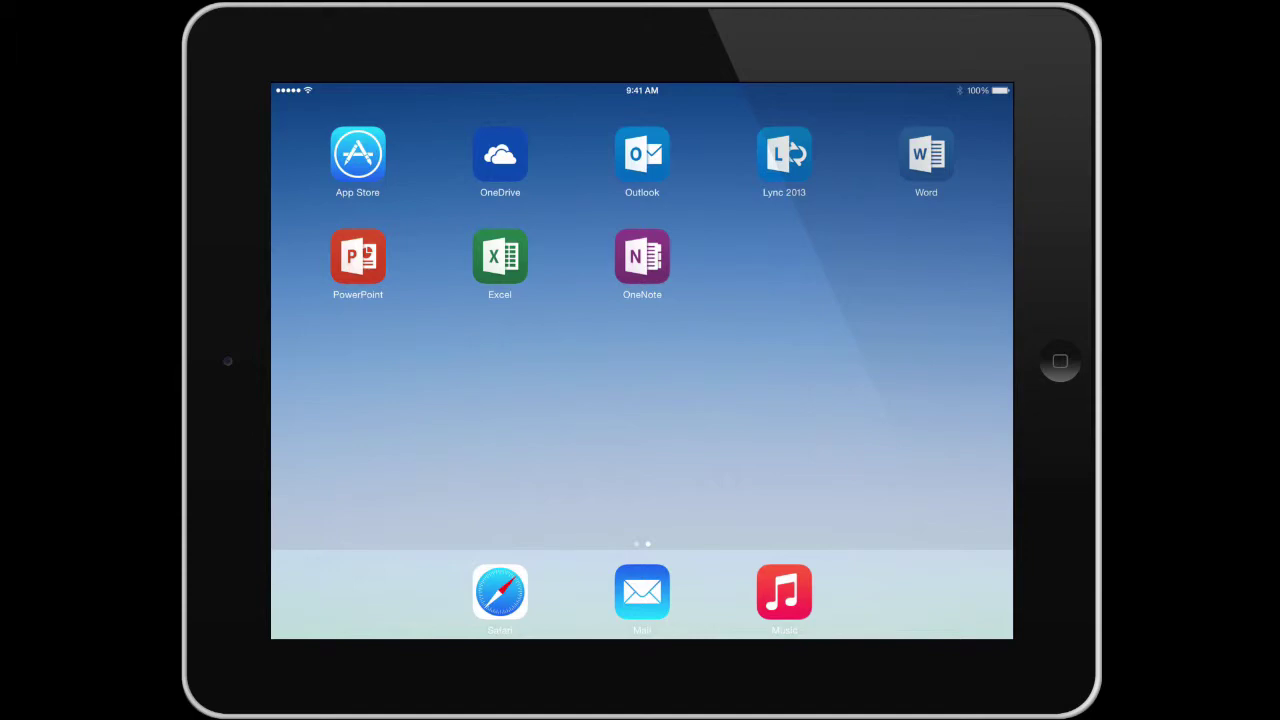
Launch Word and submit the user's email address to sign in to Office.
left_click(926, 153)
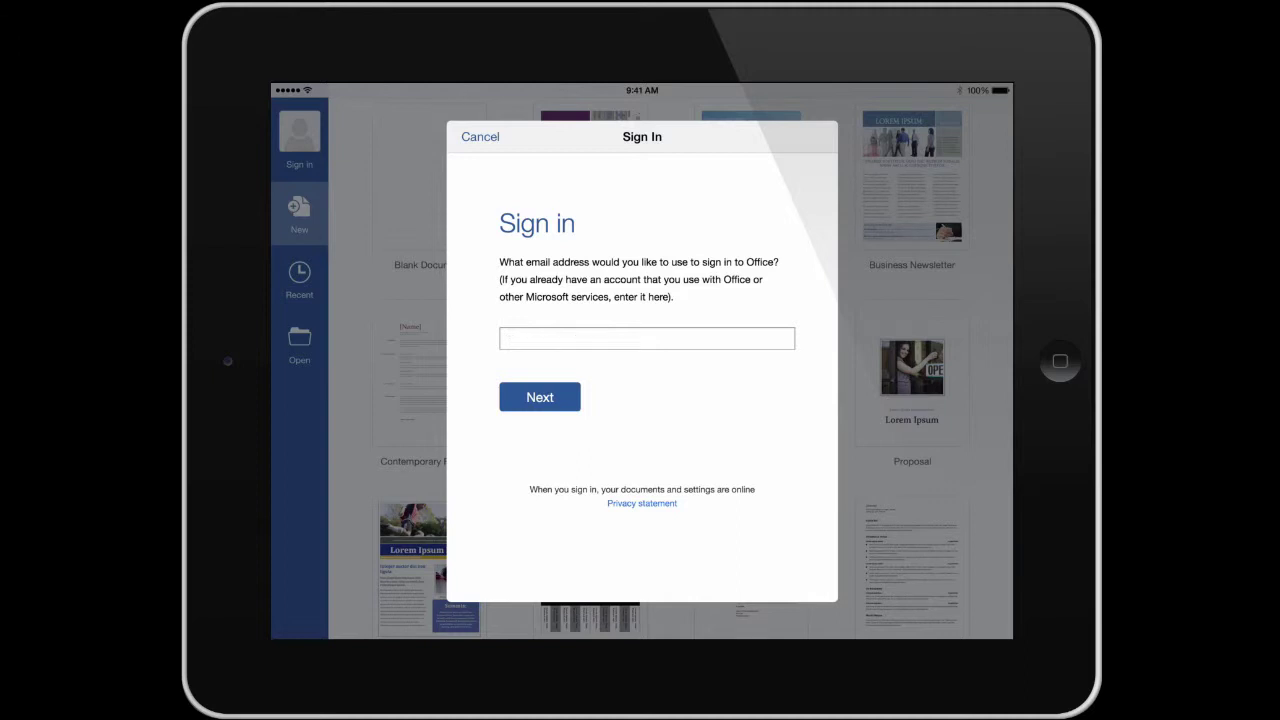
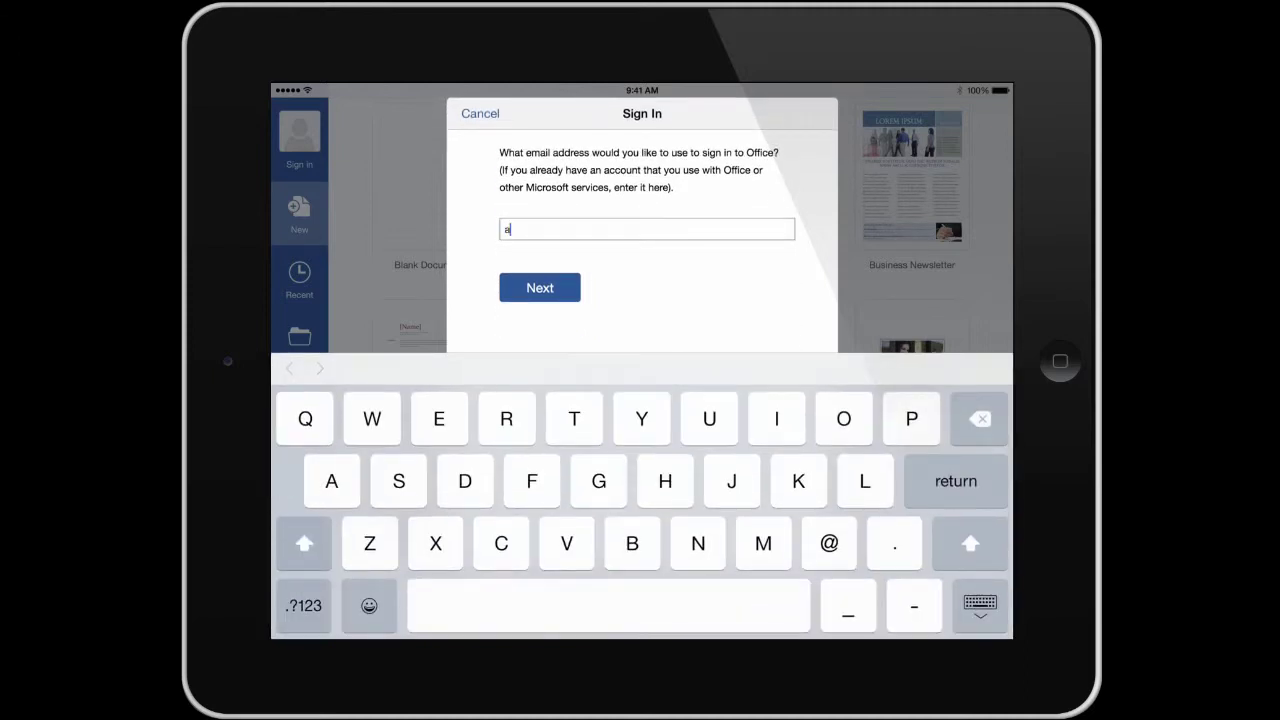
left_click(539, 287)
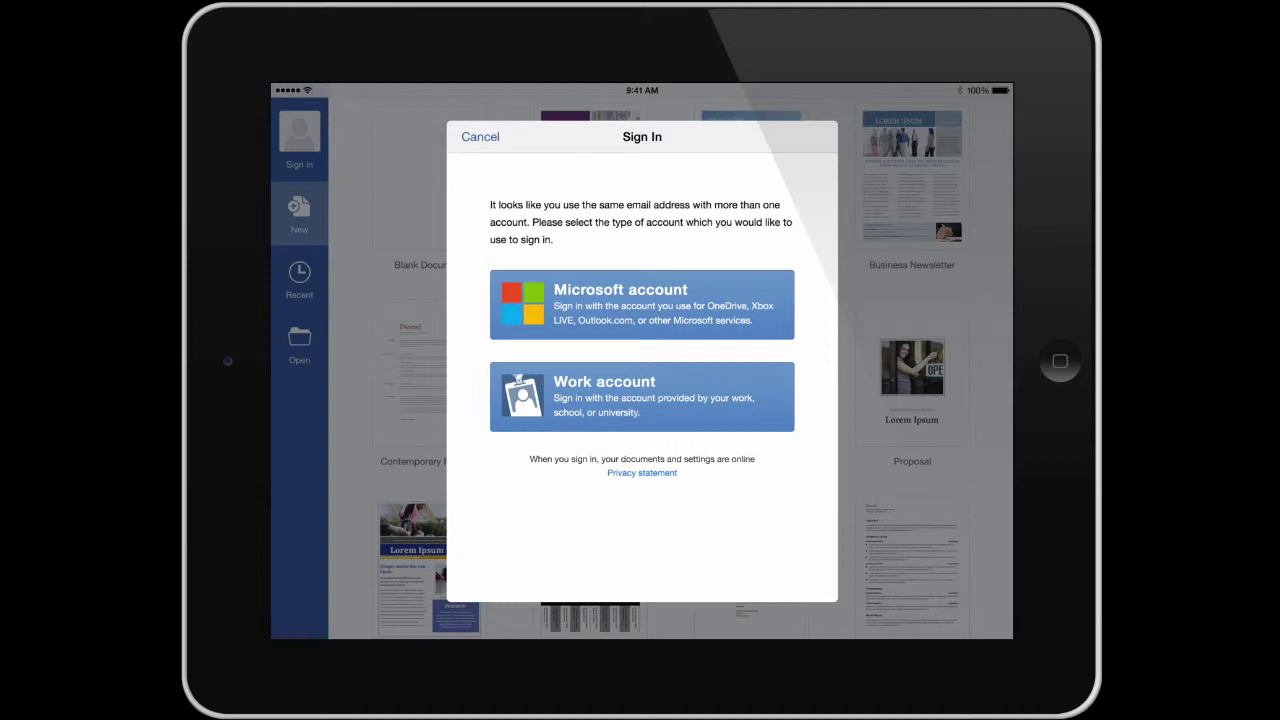
Choose a work account and sign in with the account's user name and password.
left_click(634, 392)
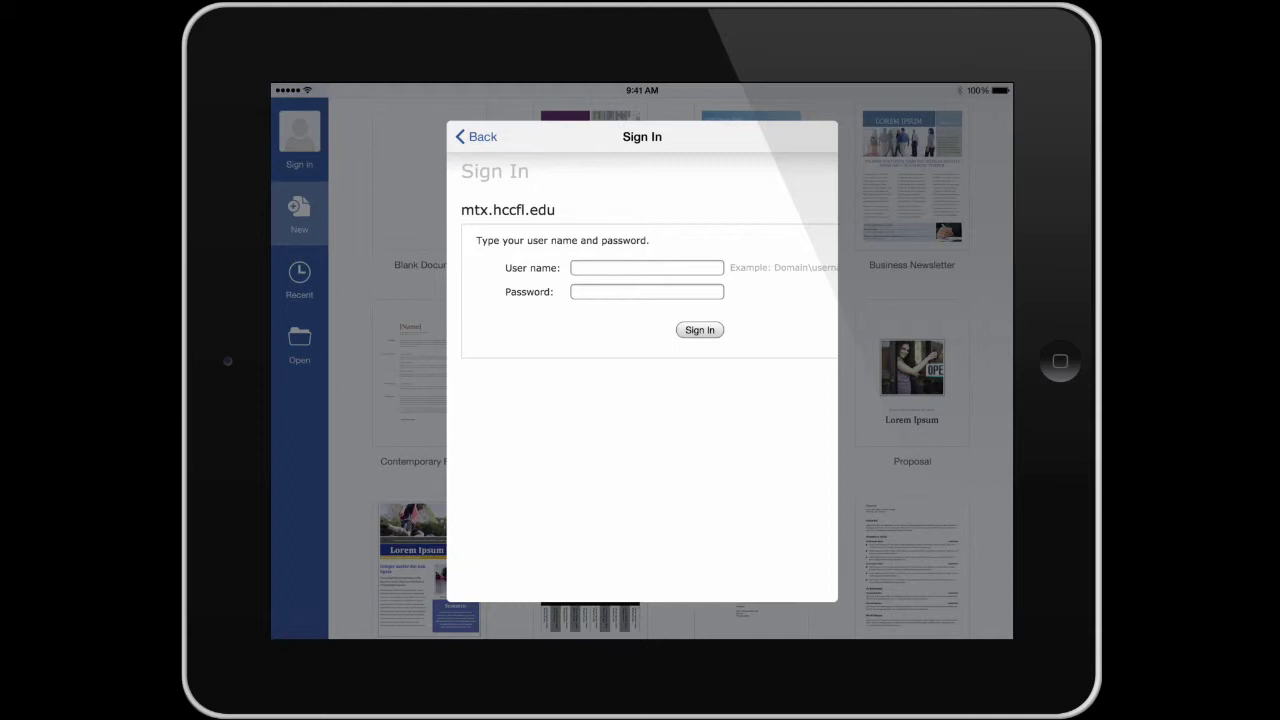
left_click(646, 267)
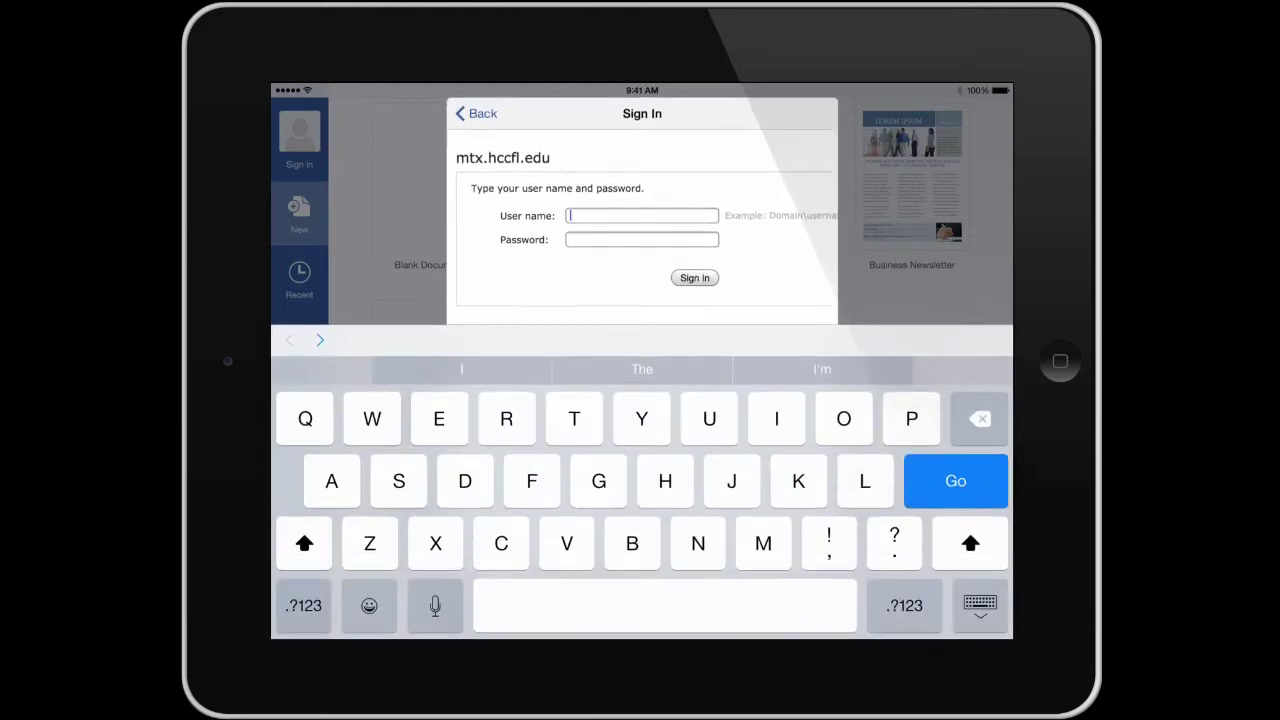
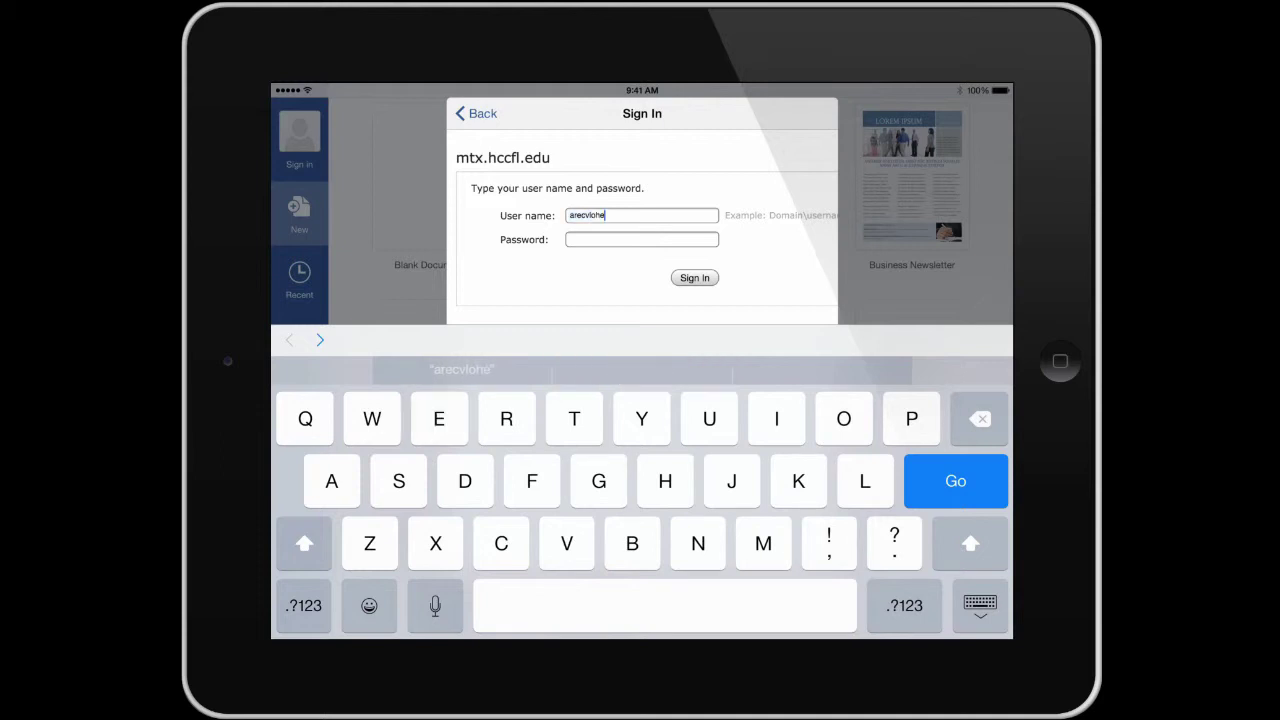
left_click(641, 239)
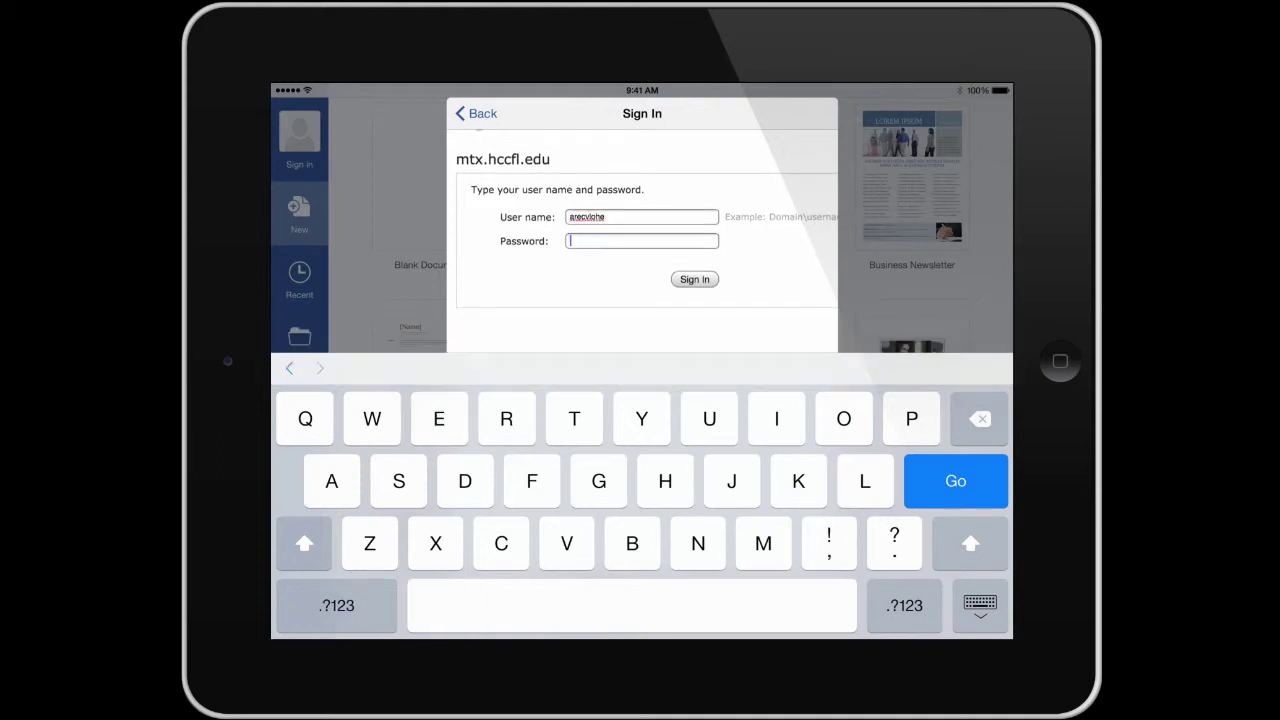
type("*********")
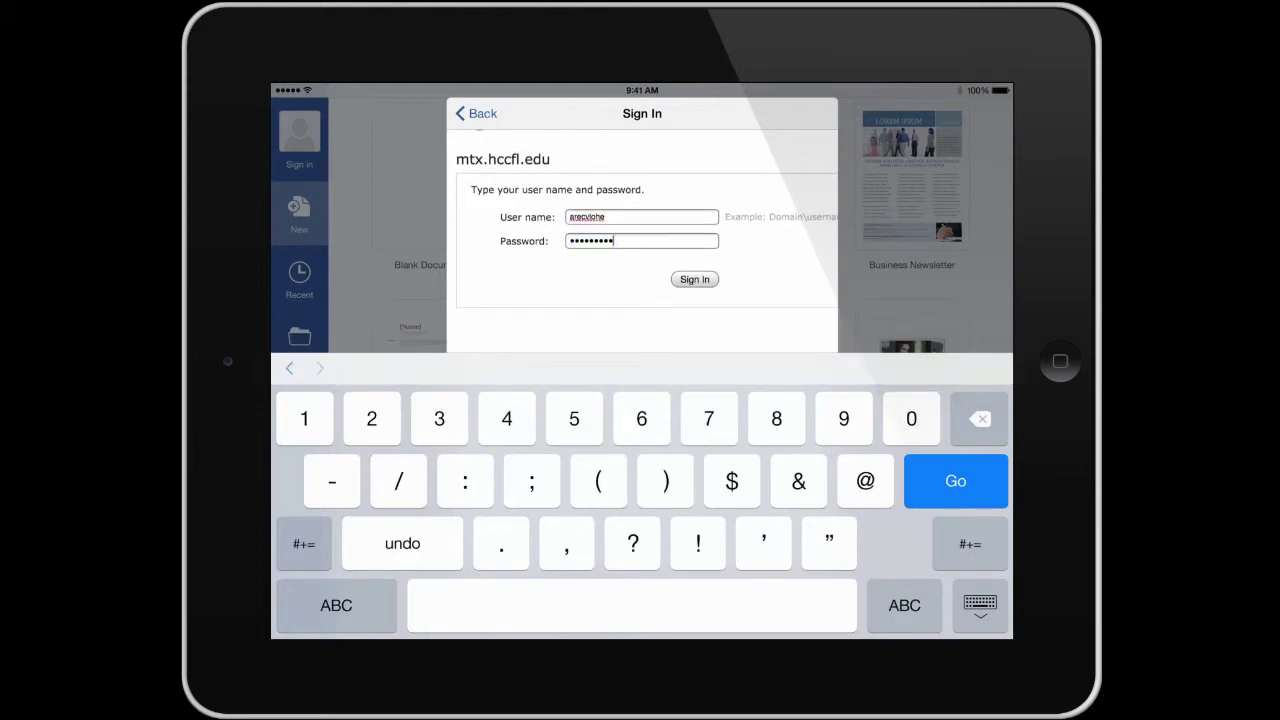
key("Return")
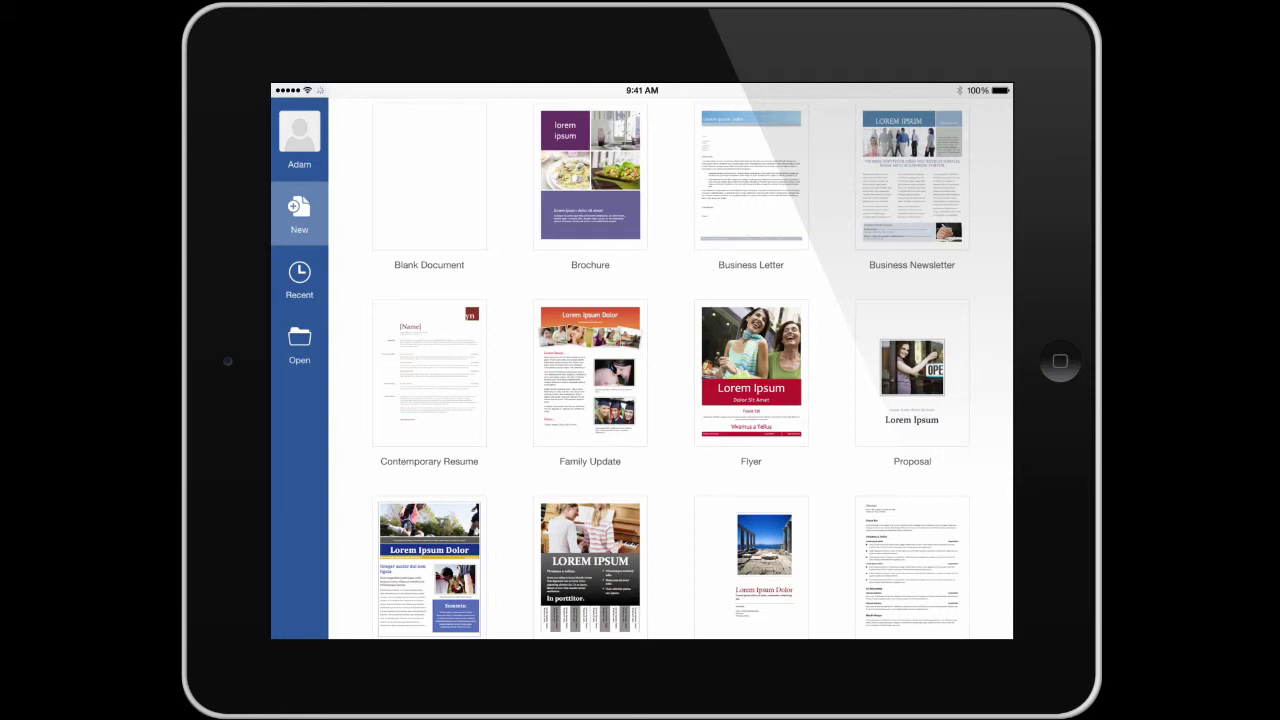
left_click(299, 140)
Create a blank document reading 'This is a demo.' and show its file options.
left_click(429, 180)
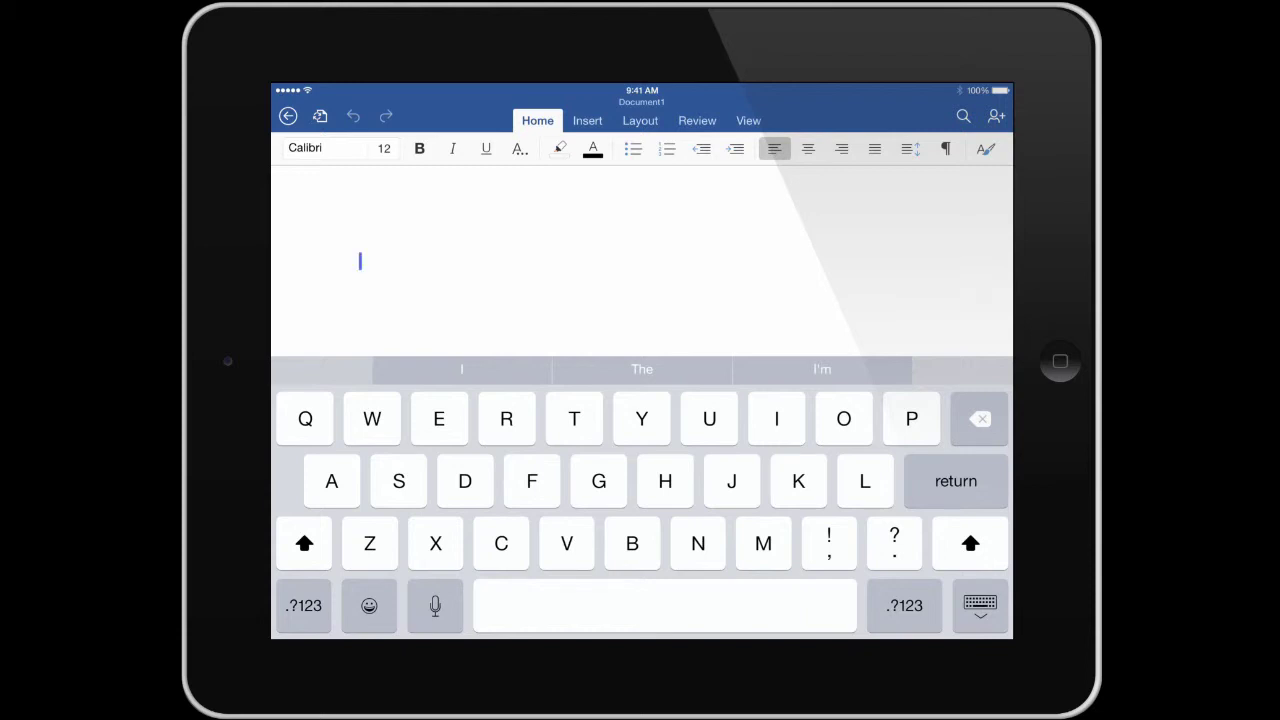
left_click(574, 418)
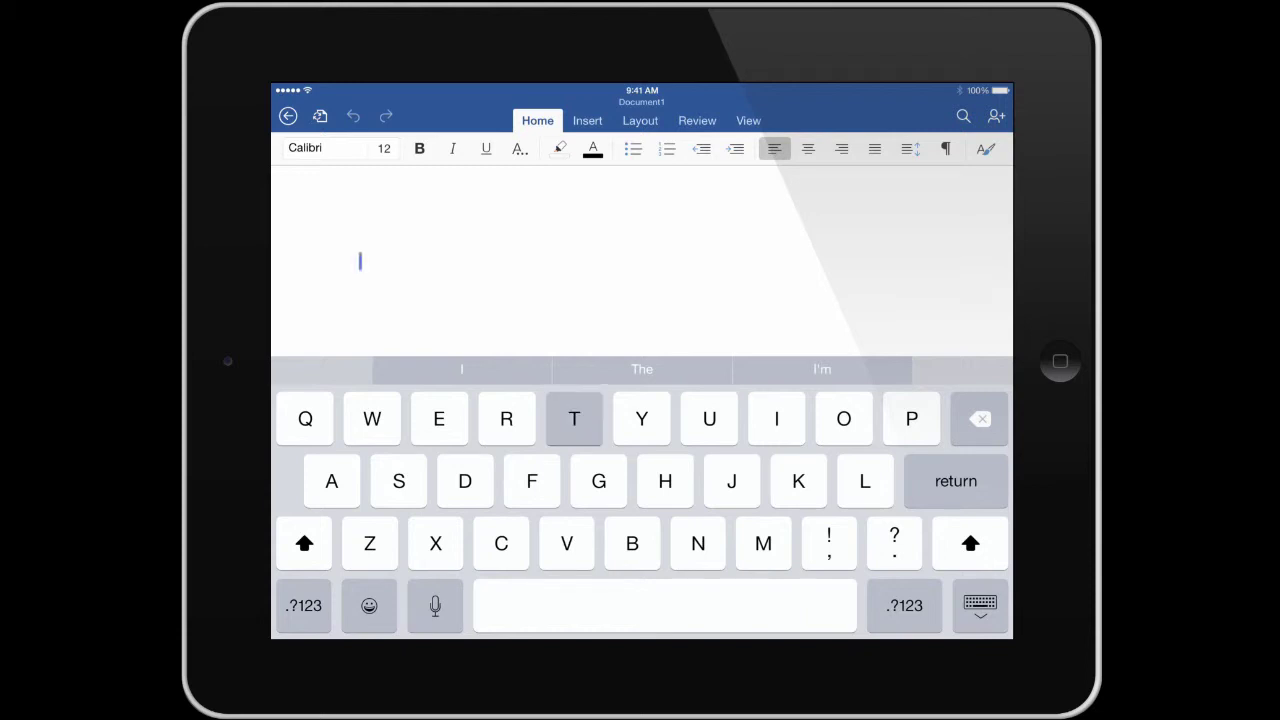
type("his is")
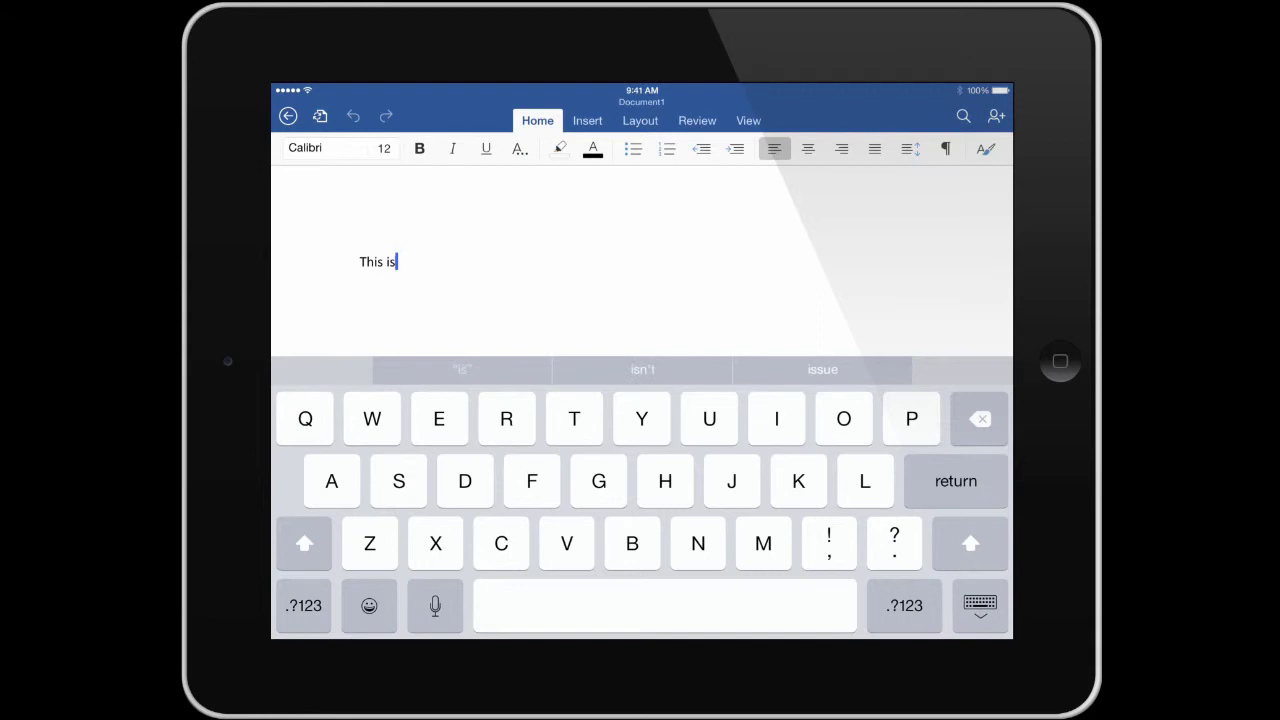
type(" a de")
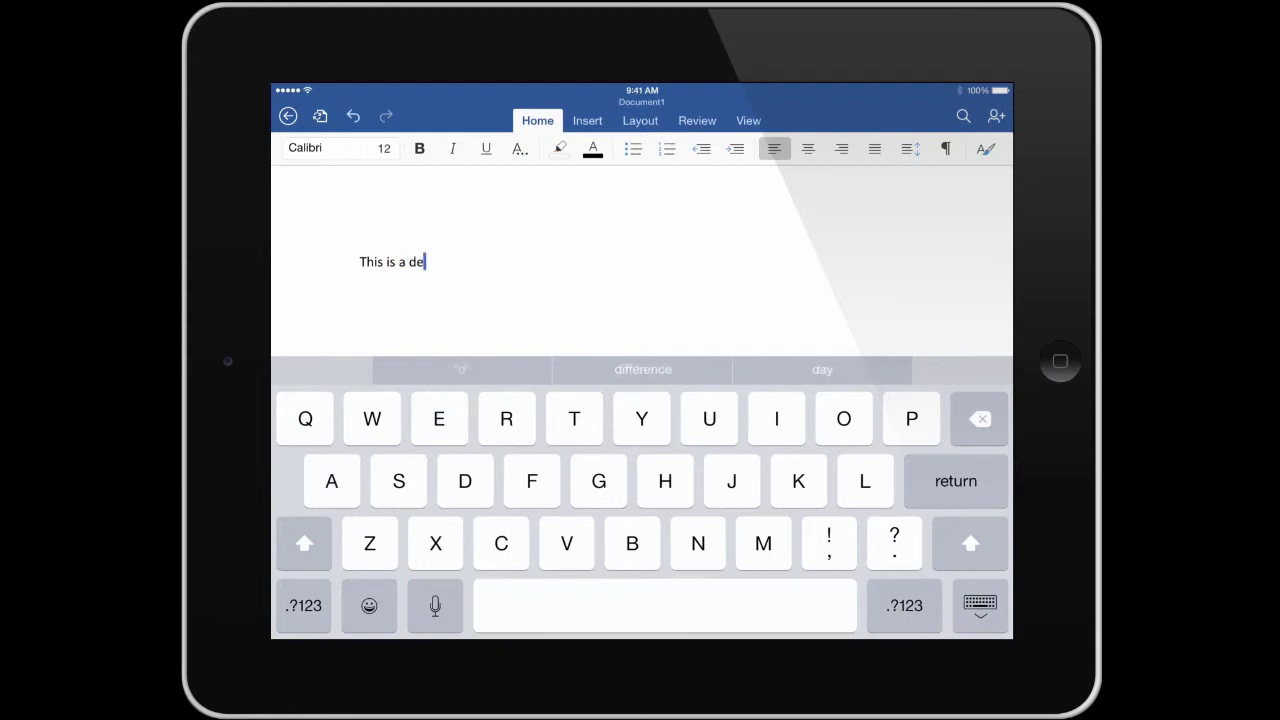
type("mo.")
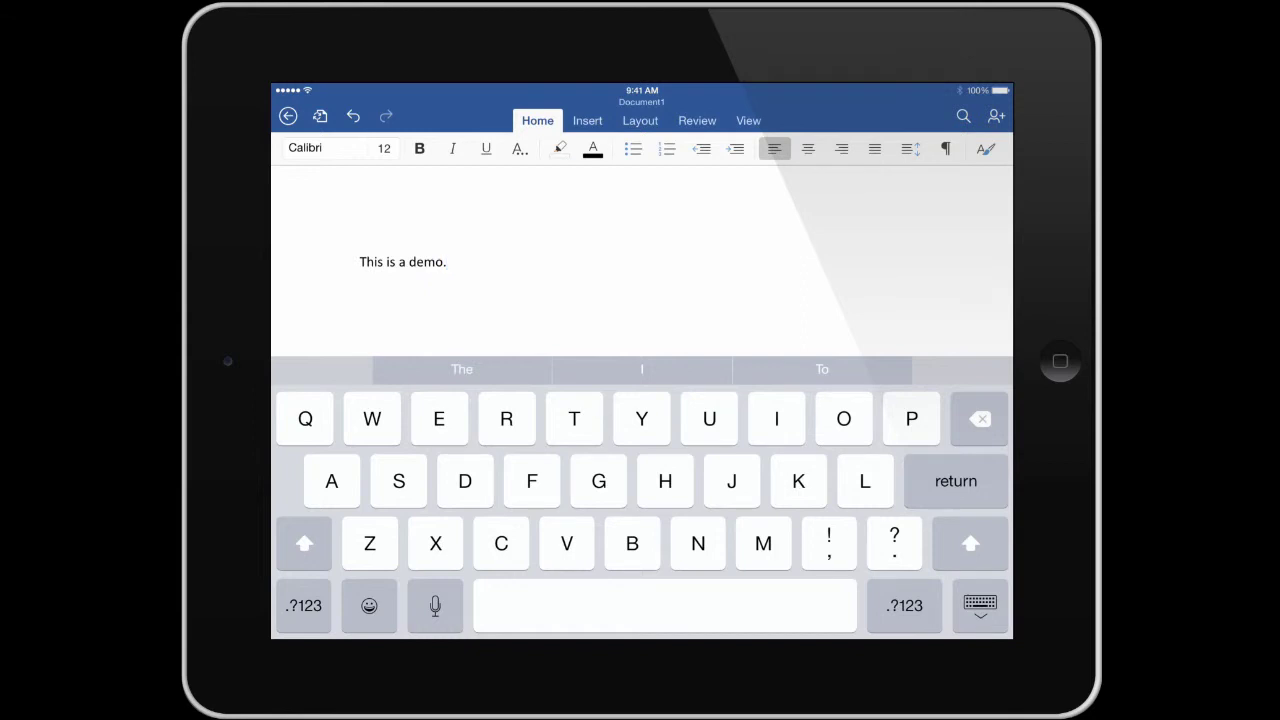
left_click(320, 116)
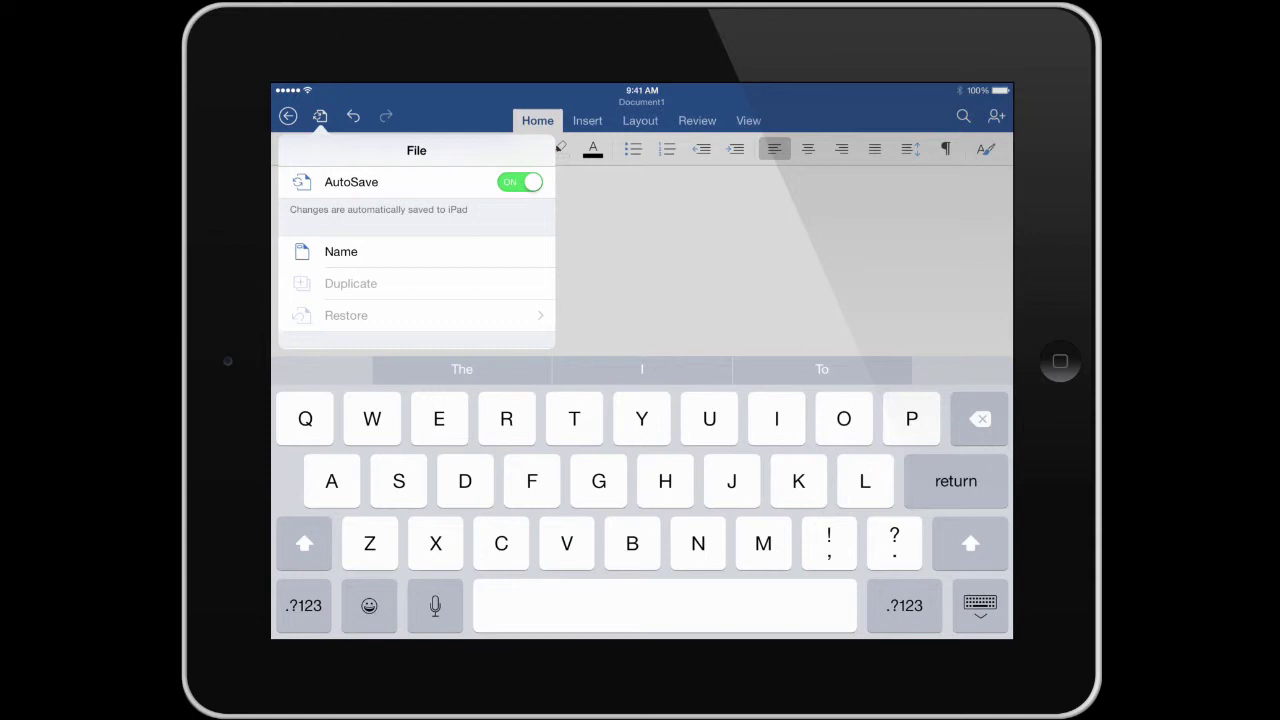
Save the document as 'Demo' in the My Stuff folder on OneDrive.
left_click(341, 251)
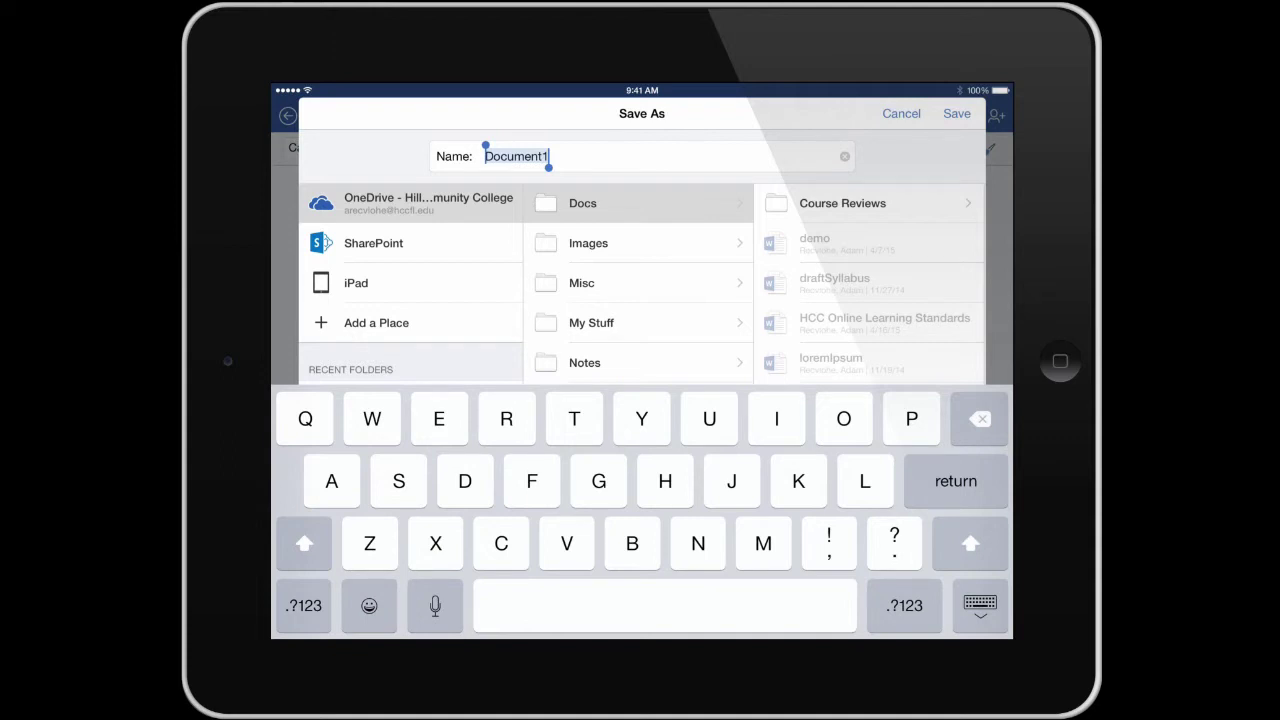
type("Demo")
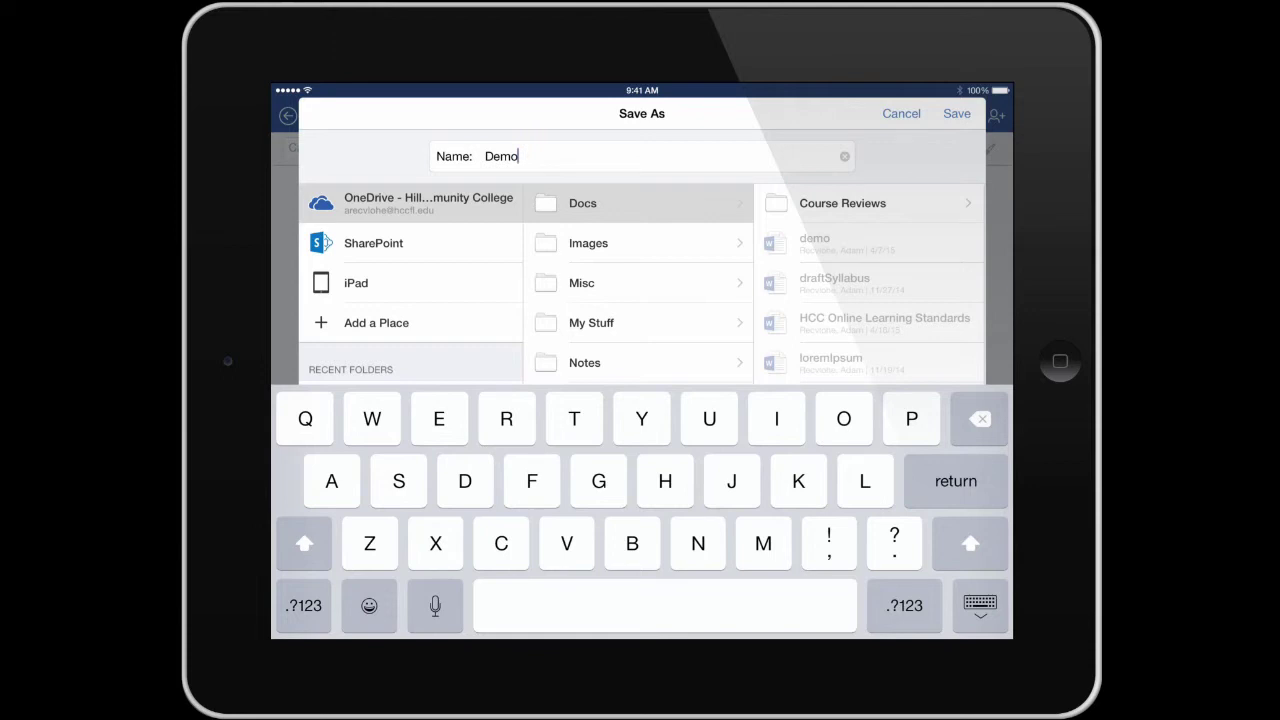
scroll(638, 285, "down", 3)
left_click(591, 245)
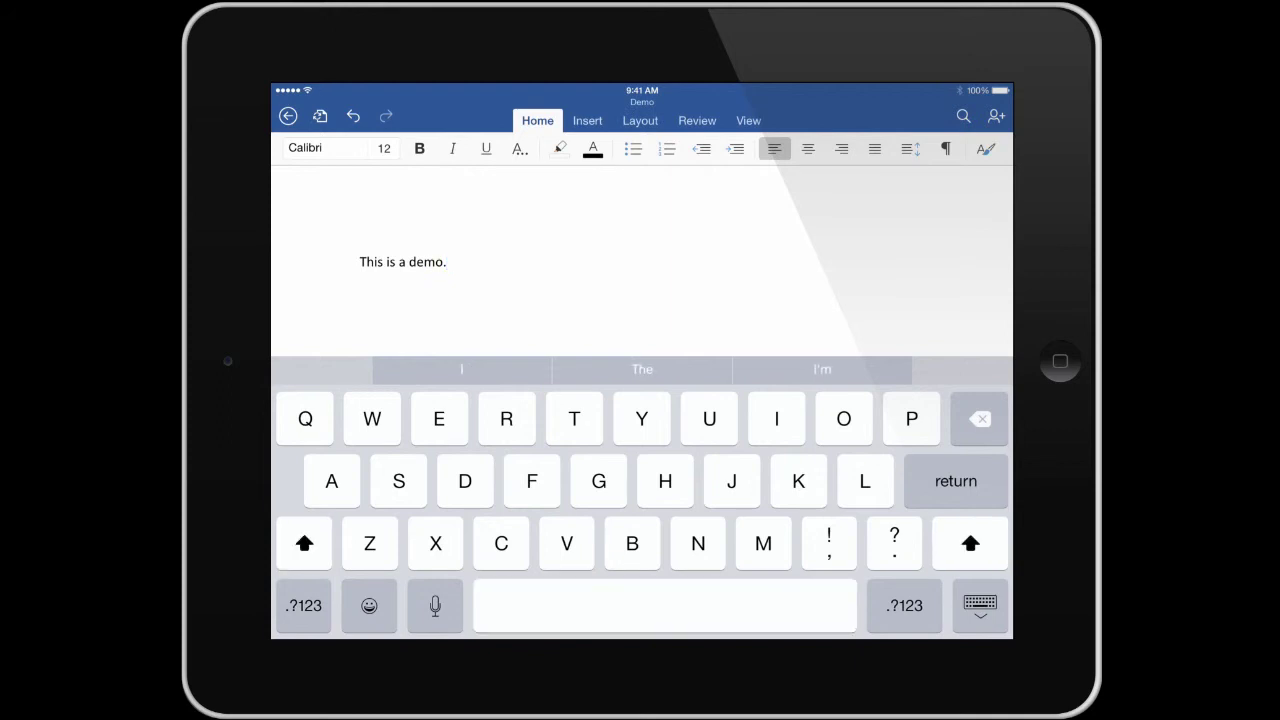
Type 'This is a test.' after the first sentence.
type("This is")
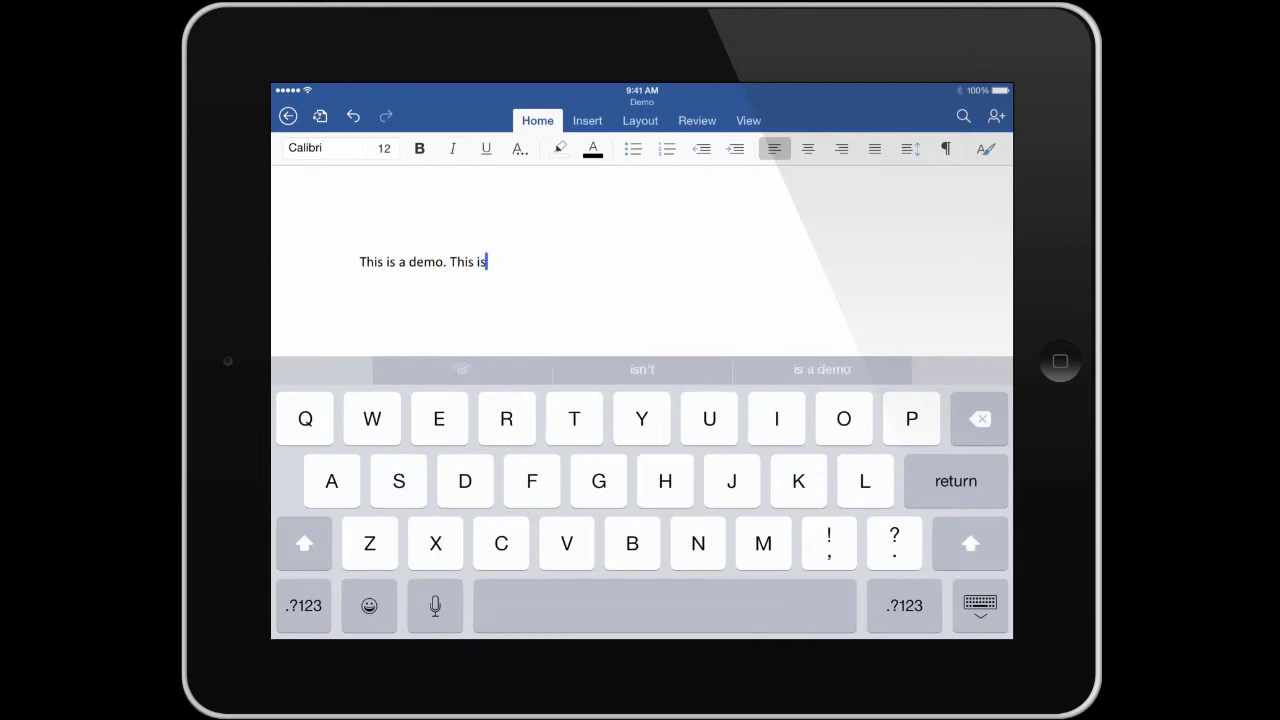
type(" a test")
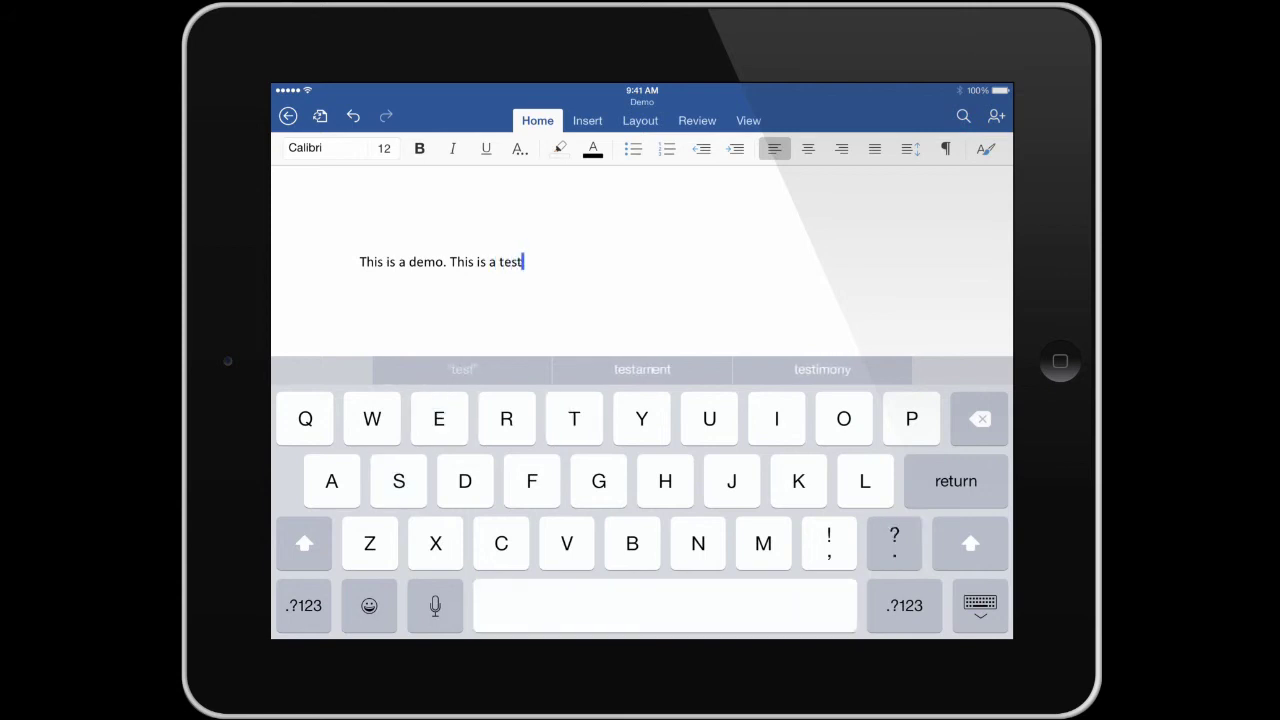
type(".")
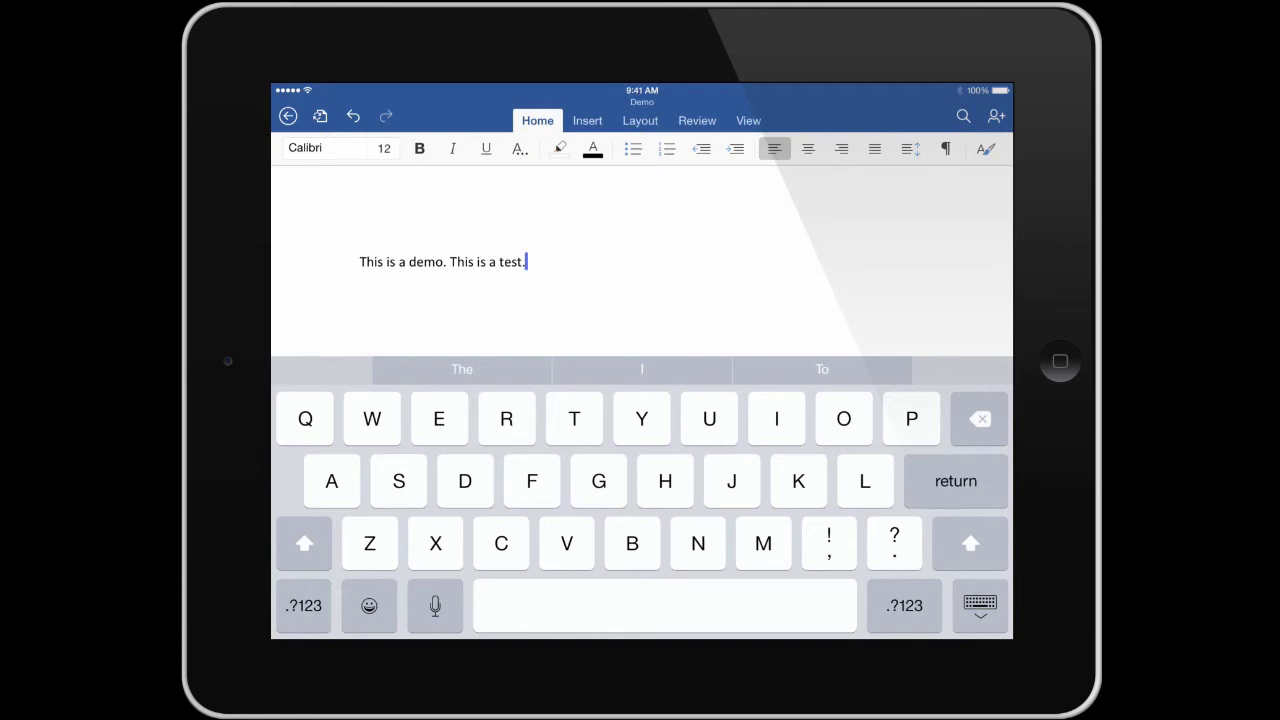
Use Copy Link in the Share menu to copy a link to Demo.
left_click(996, 116)
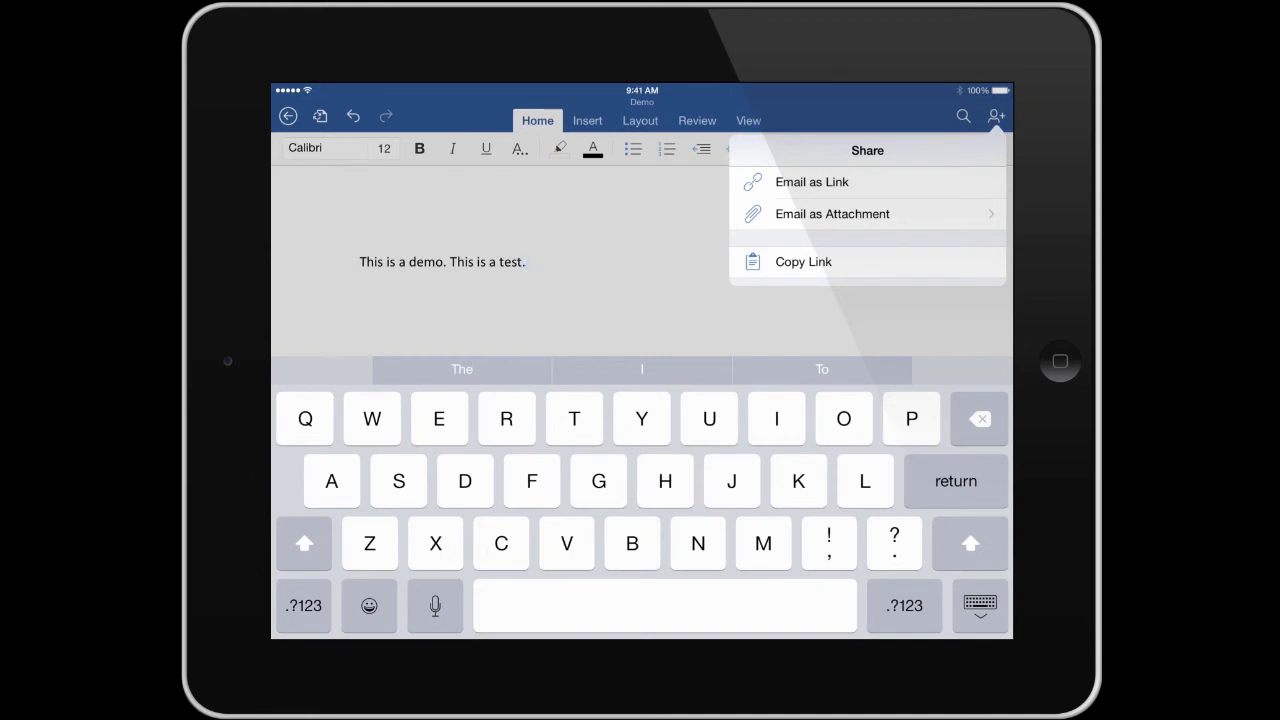
left_click(803, 261)
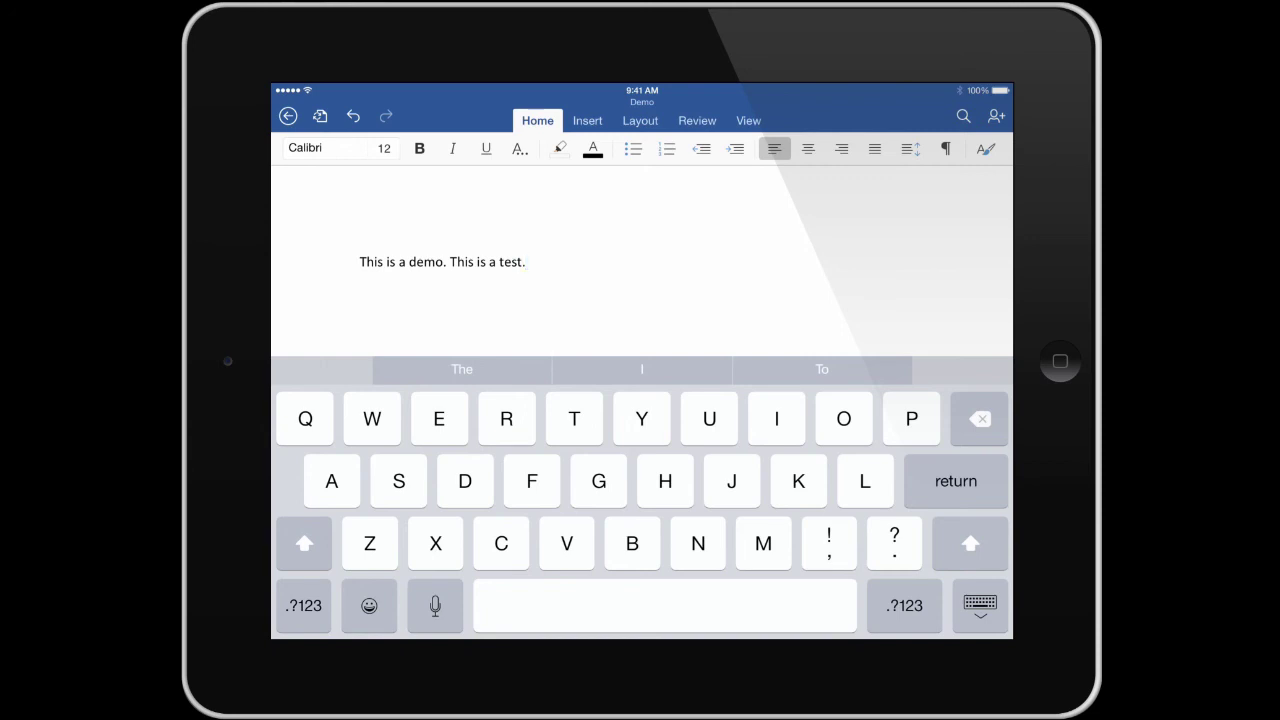
Hide the on-screen keyboard to reveal the whole Demo page.
left_click(980, 605)
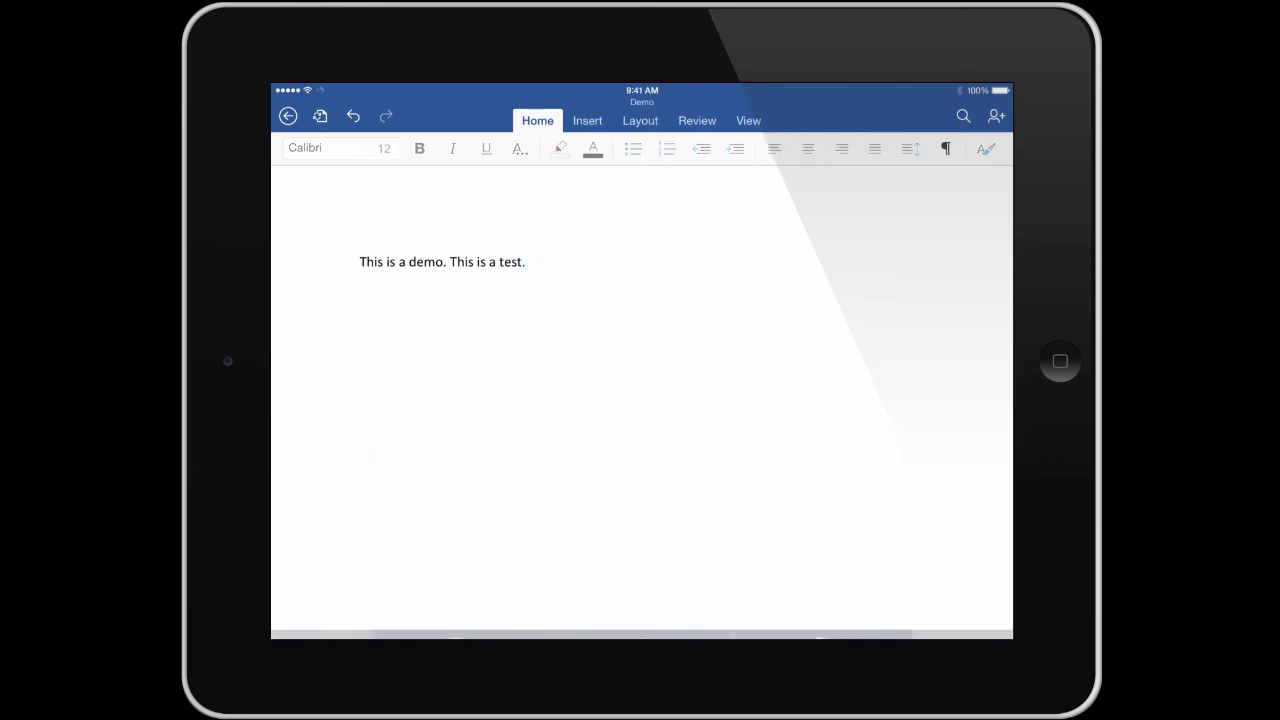